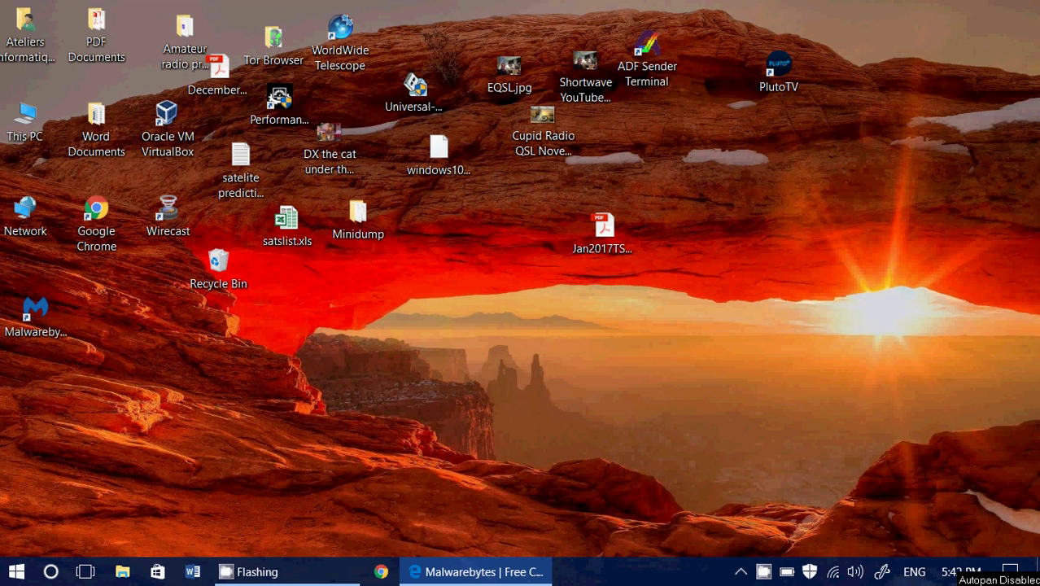
# Switch to the Microsoft Edge window showing the Malwarebytes site and copy its web address
pyautogui.click(485, 571)
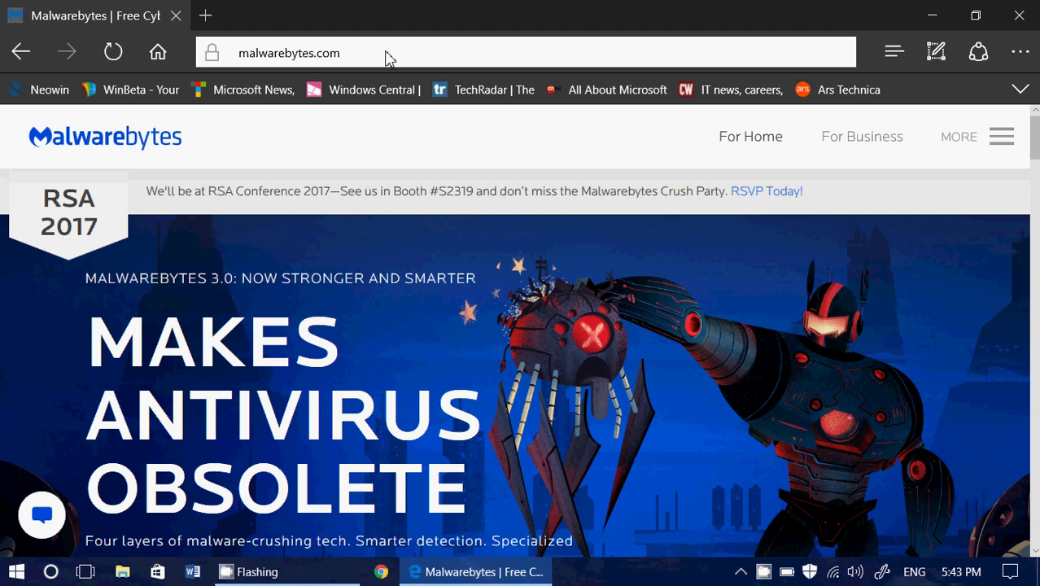
pyautogui.click(386, 56)
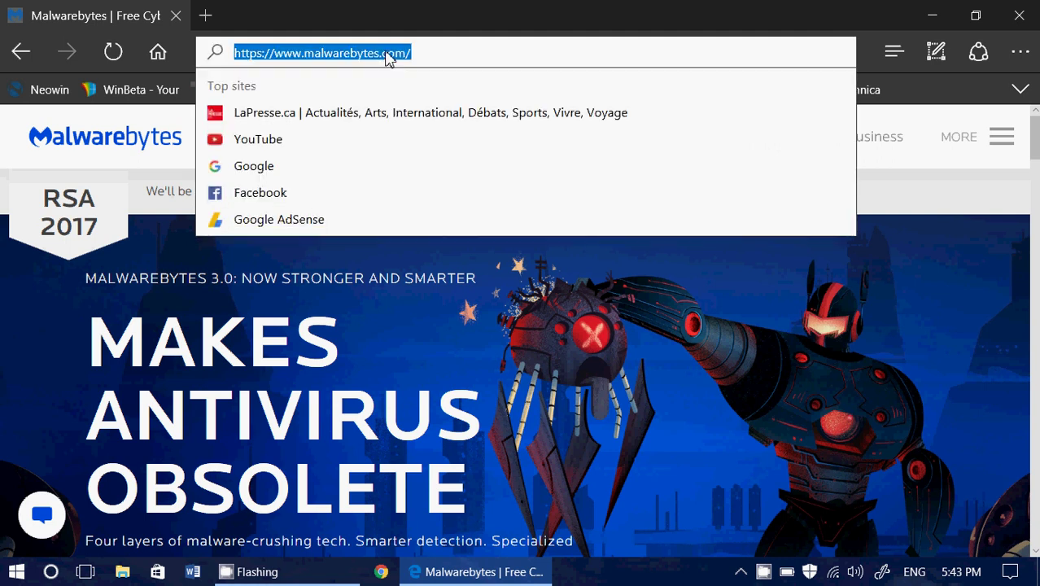
pyautogui.rightClick(387, 56)
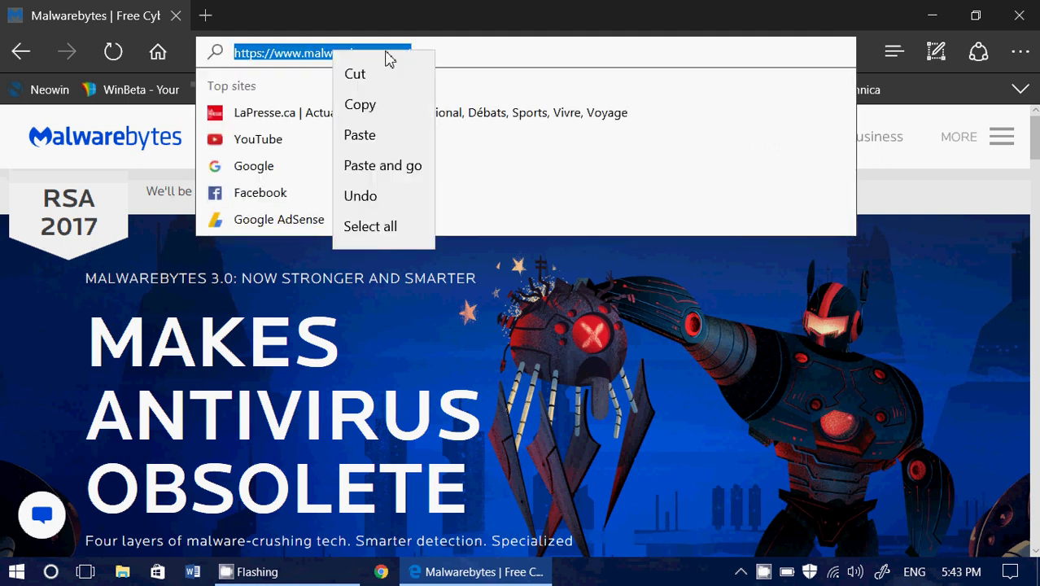
pyautogui.click(384, 107)
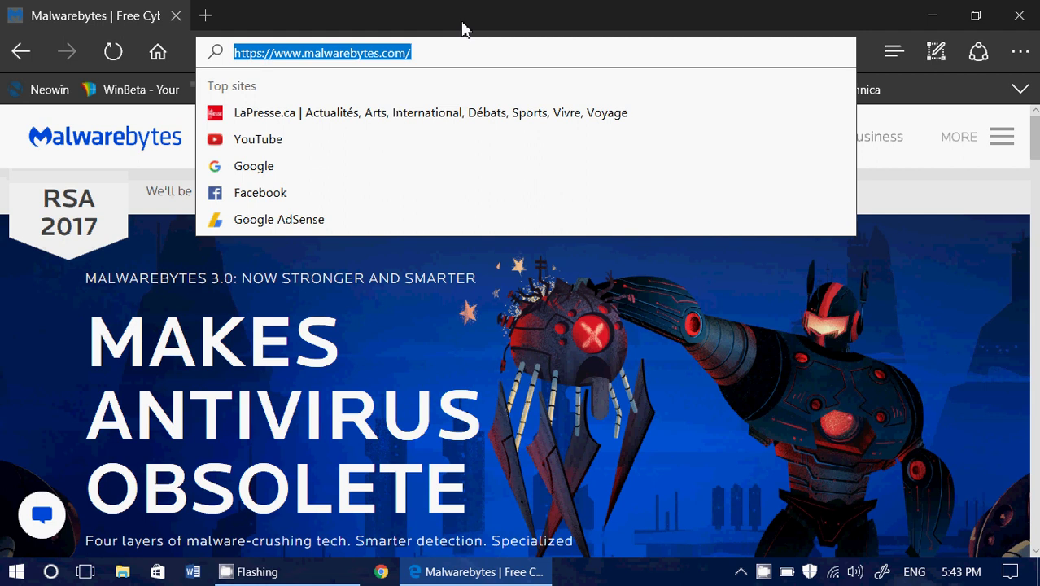
pyautogui.click(929, 95)
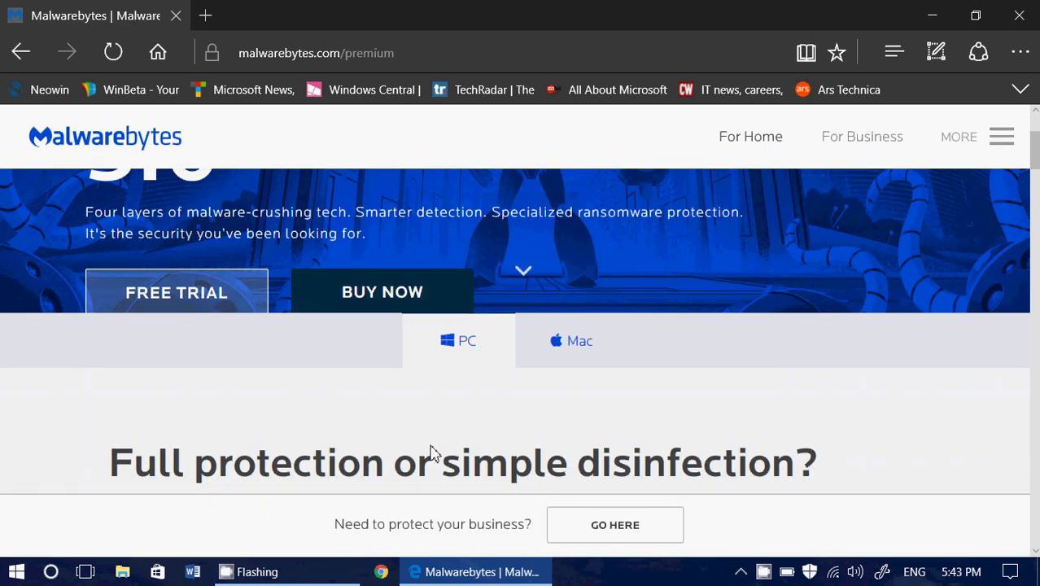
# Compare the Free and Premium features of Malwarebytes 3.0 on the premium page, and go back to the home page
pyautogui.scroll(-3, 432, 453)
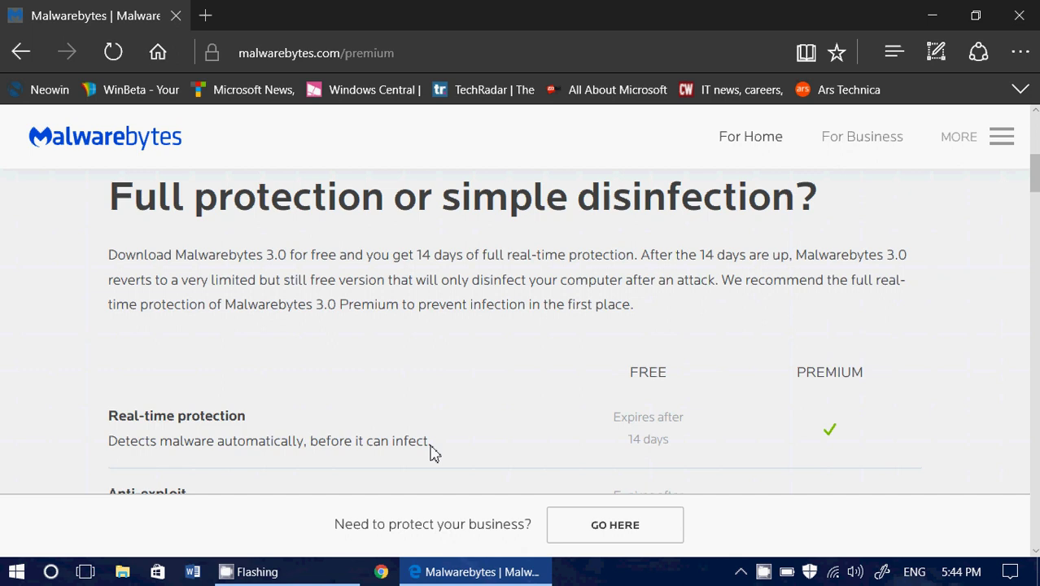
pyautogui.scroll(-5, 432, 454)
pyautogui.scroll(1, 433, 454)
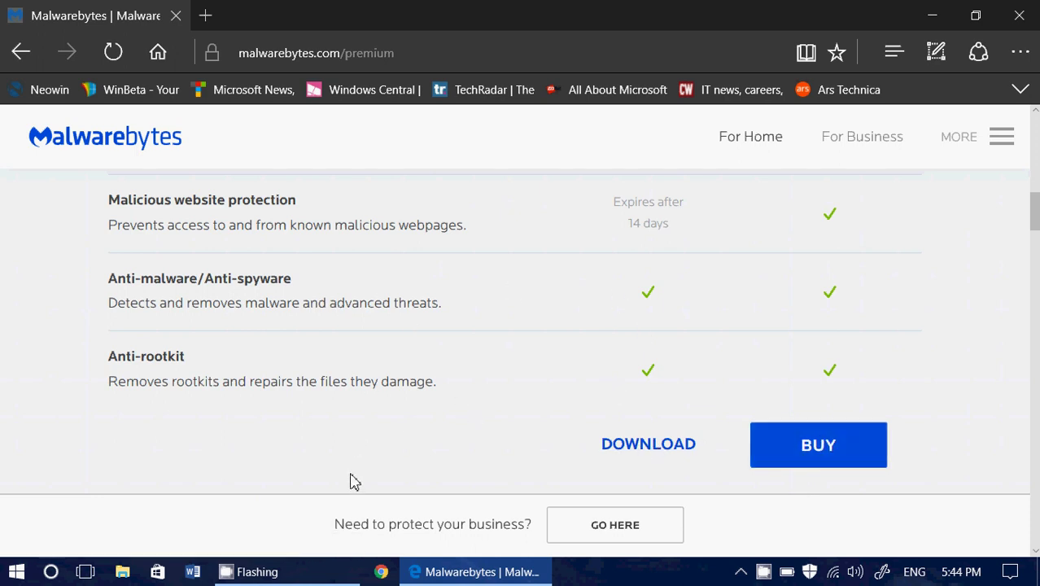
pyautogui.scroll(6, 355, 481)
pyautogui.scroll(-2, 355, 482)
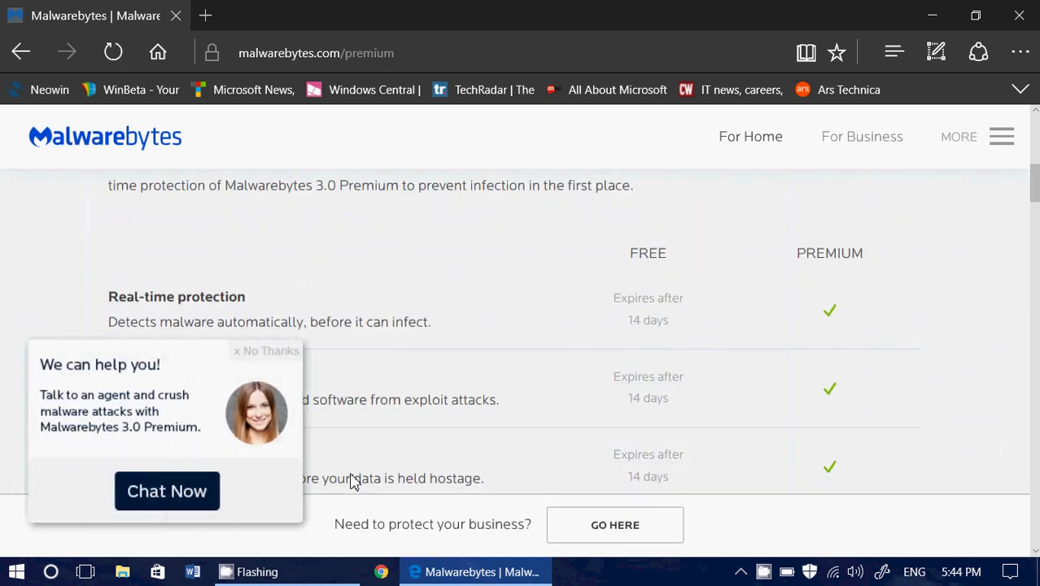
pyautogui.scroll(-1, 355, 482)
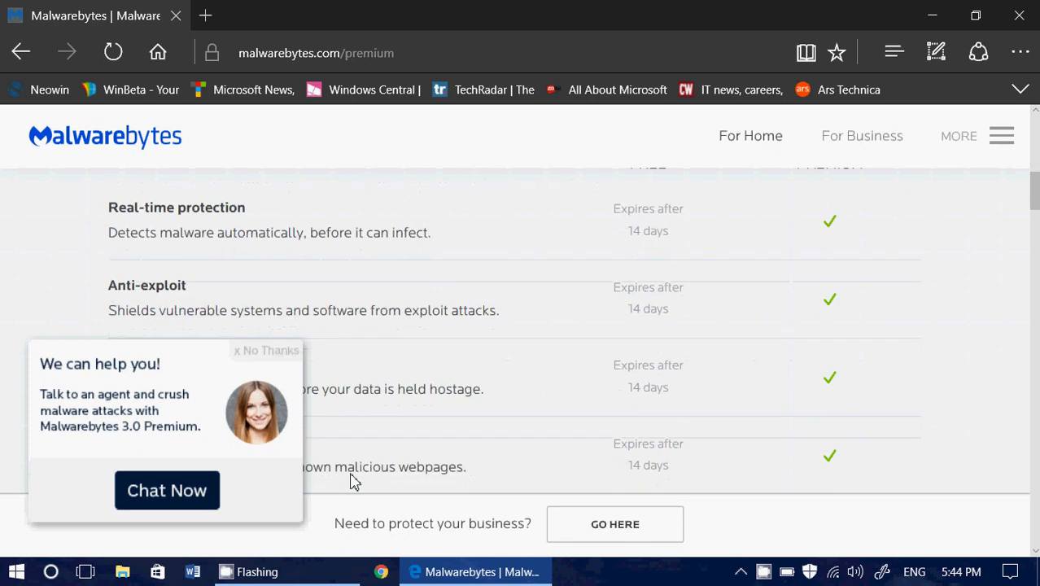
pyautogui.scroll(10, 350, 480)
pyautogui.scroll(-10, 463, 267)
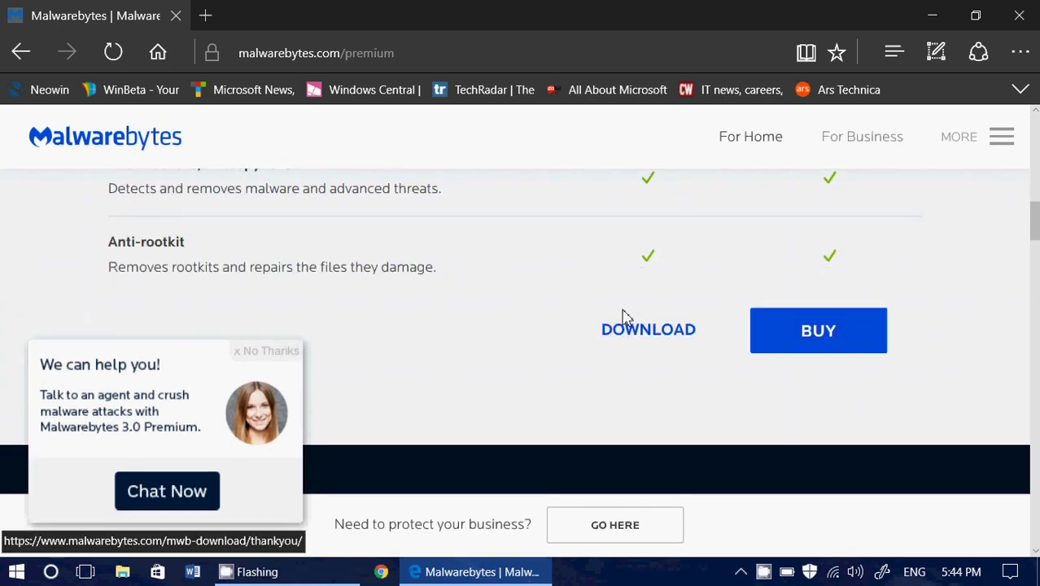
pyautogui.click(19, 55)
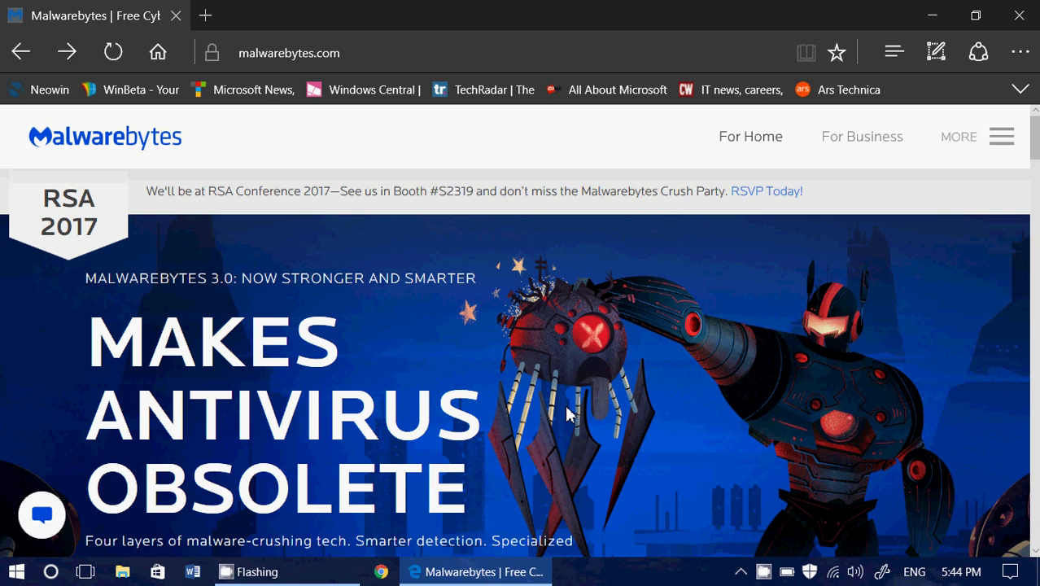
# Minimize the browser, launch Malwarebytes from its desktop shortcut and maximize its window
pyautogui.click(932, 15)
pyautogui.click(31, 320)
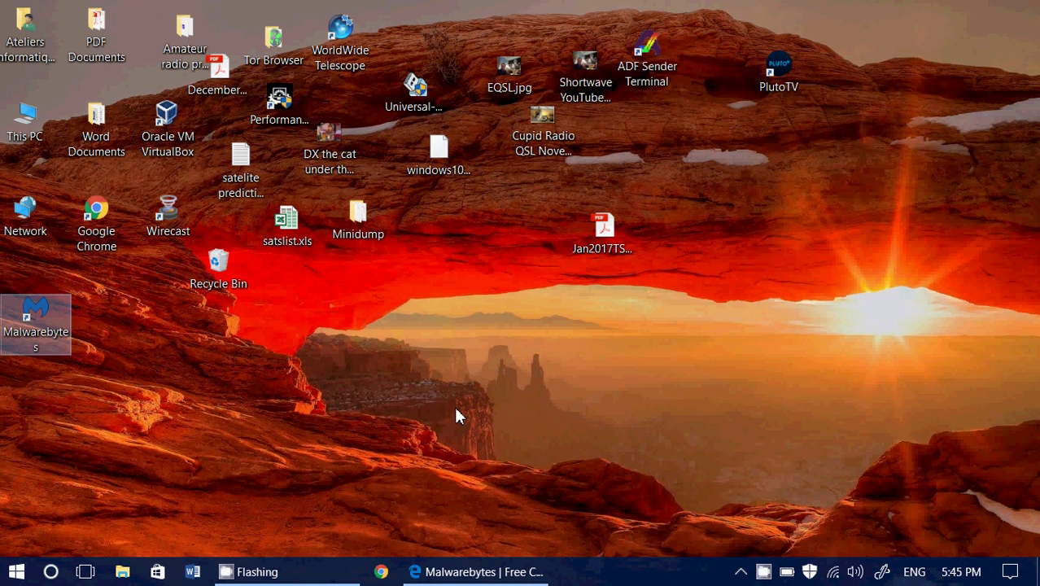
pyautogui.click(483, 573)
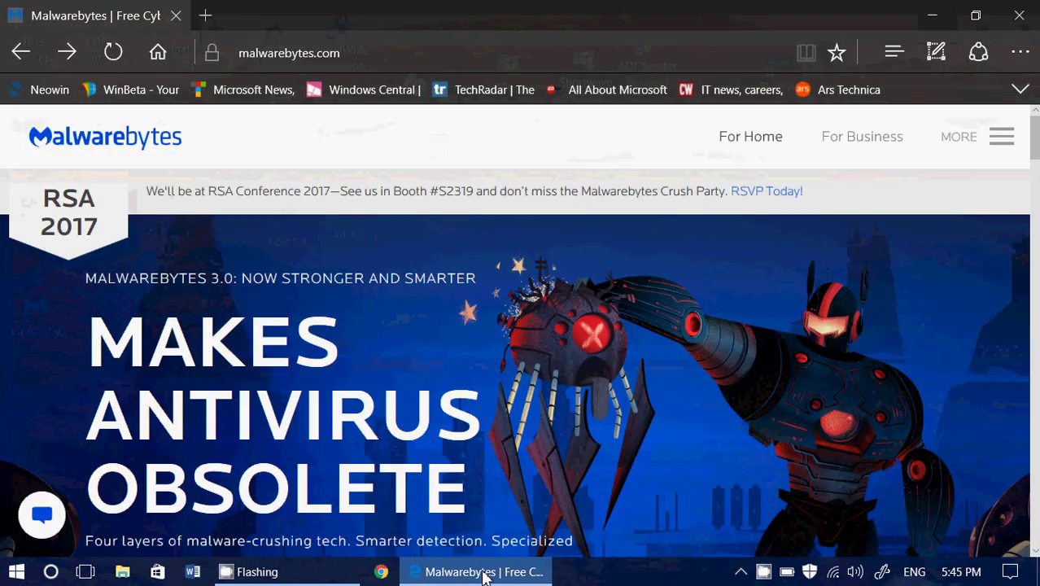
pyautogui.click(483, 573)
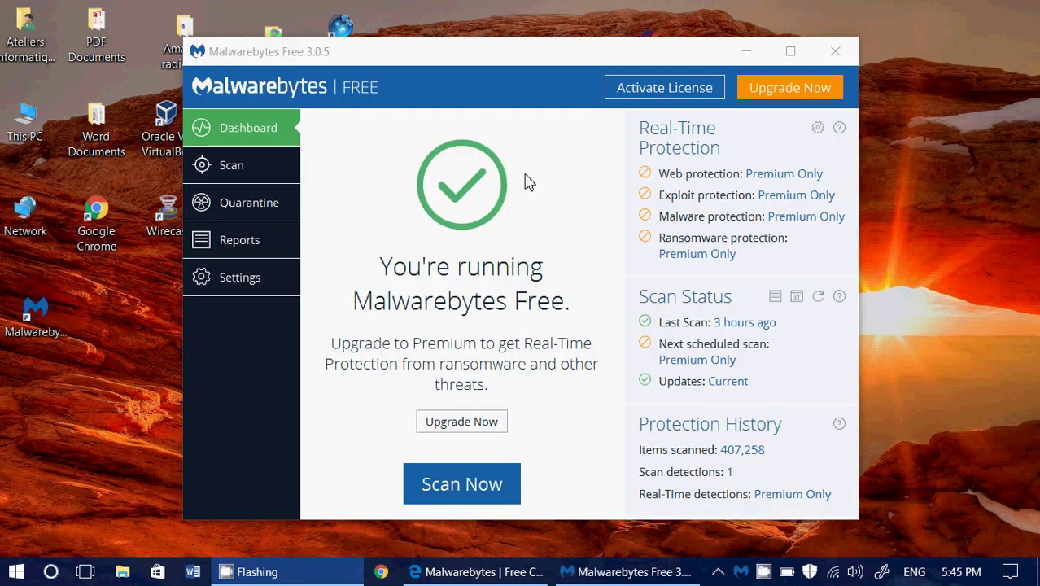
pyautogui.click(791, 52)
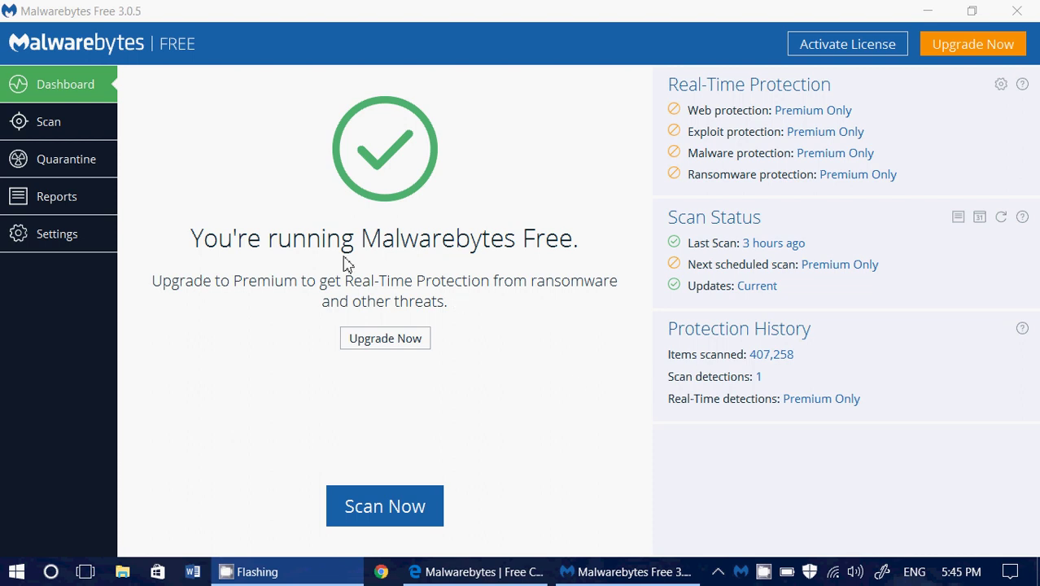
# Review the application settings and account subscription details, and start a scan from the dashboard
pyautogui.click(45, 243)
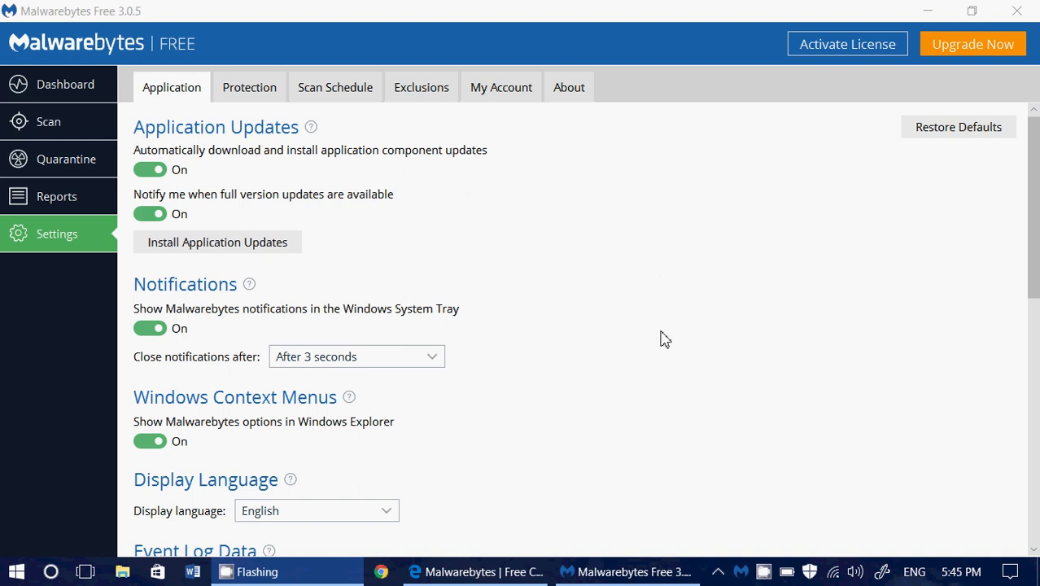
pyautogui.click(489, 96)
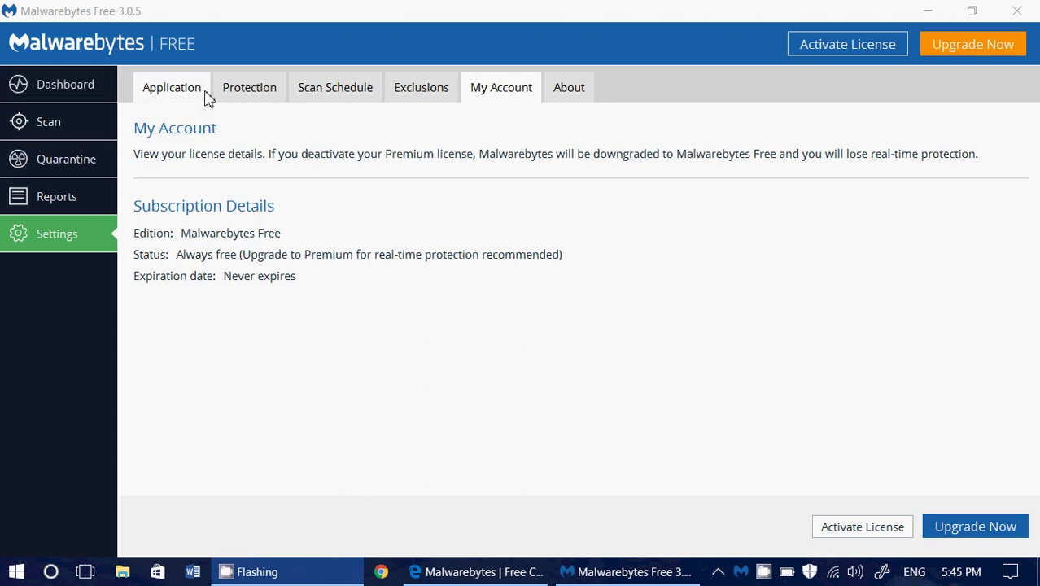
pyautogui.click(70, 95)
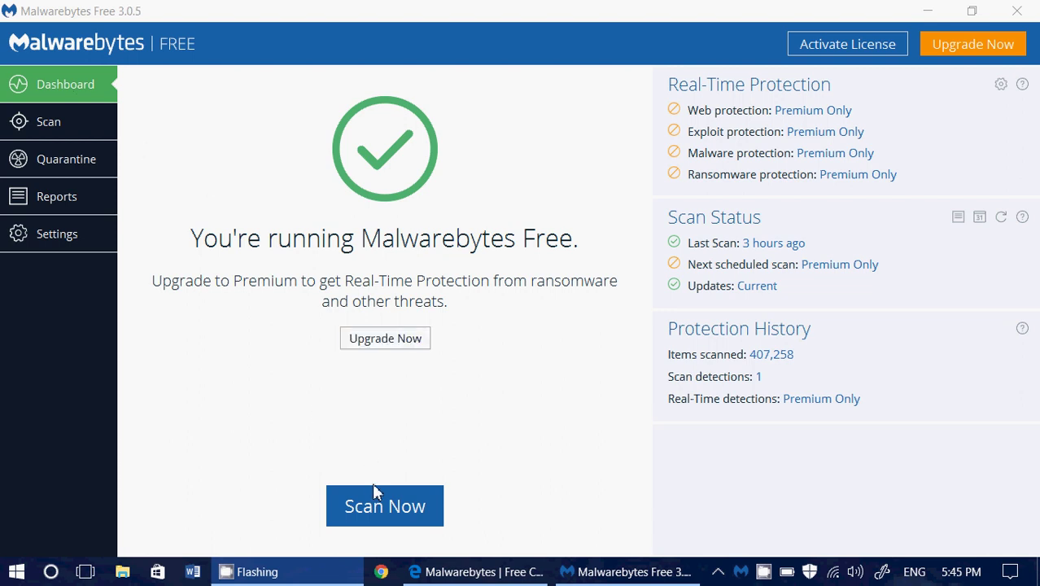
pyautogui.click(385, 509)
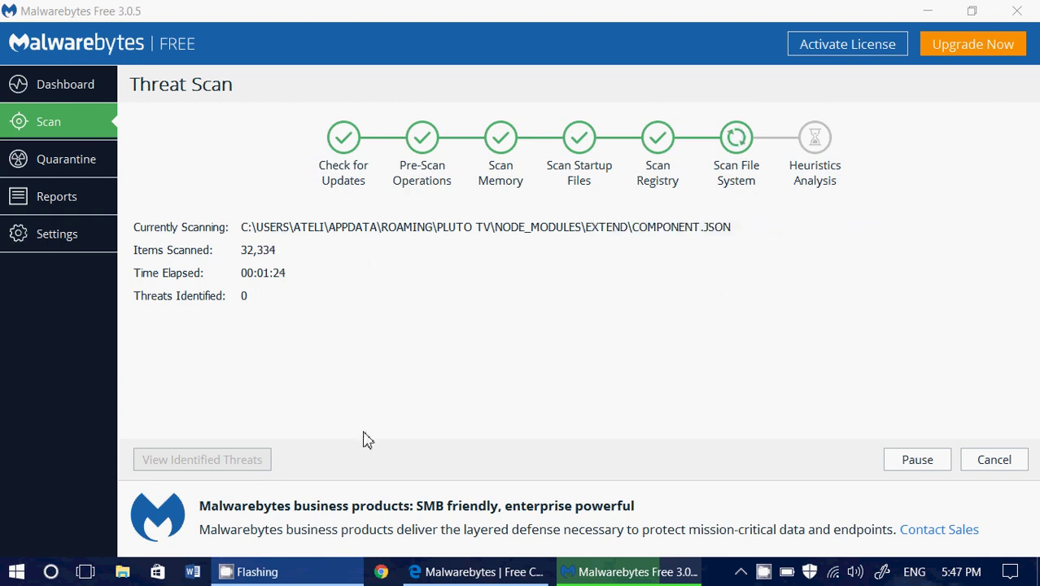
# Switch to Microsoft Edge to look over the upper part of the Malwarebytes home page, and return to the running threat scan
pyautogui.click(480, 572)
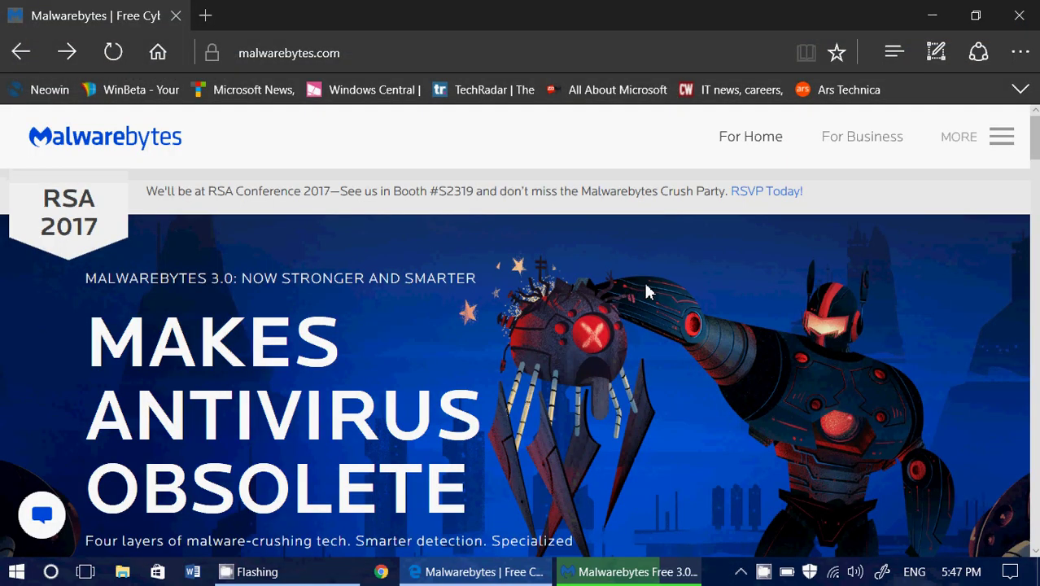
pyautogui.scroll(-5, 646, 287)
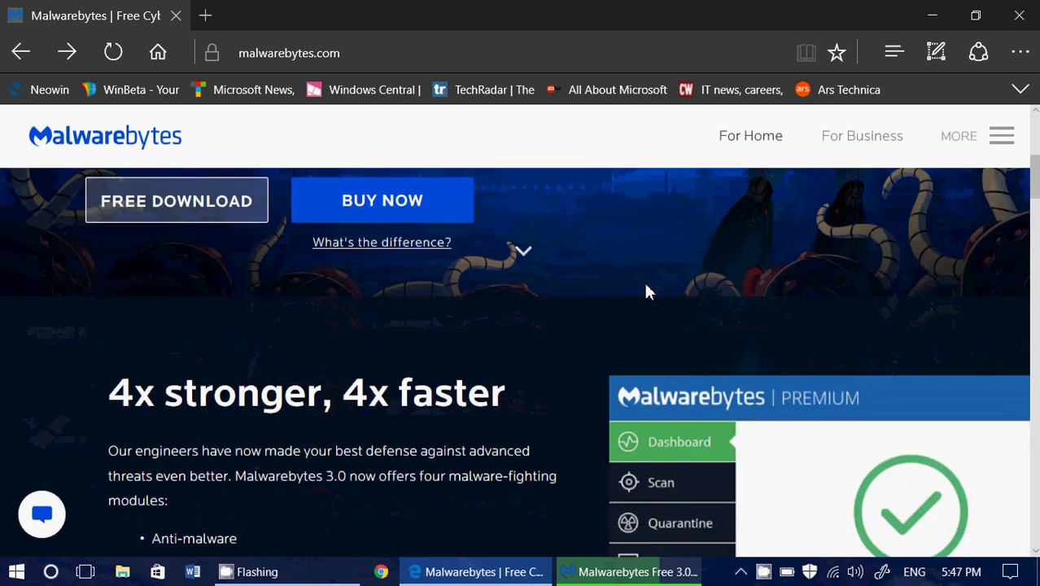
pyautogui.scroll(5, 645, 291)
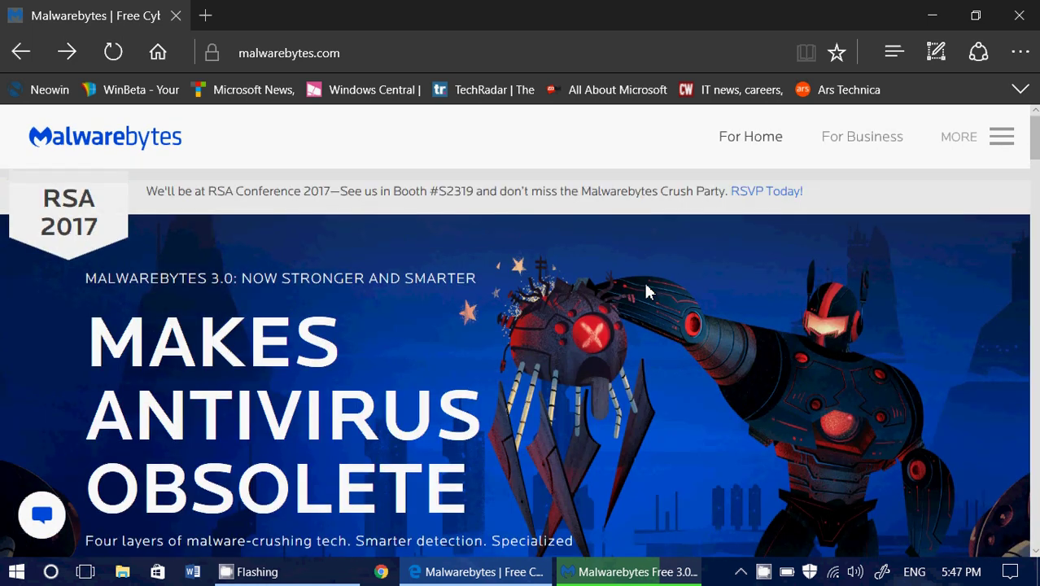
pyautogui.scroll(-4, 625, 394)
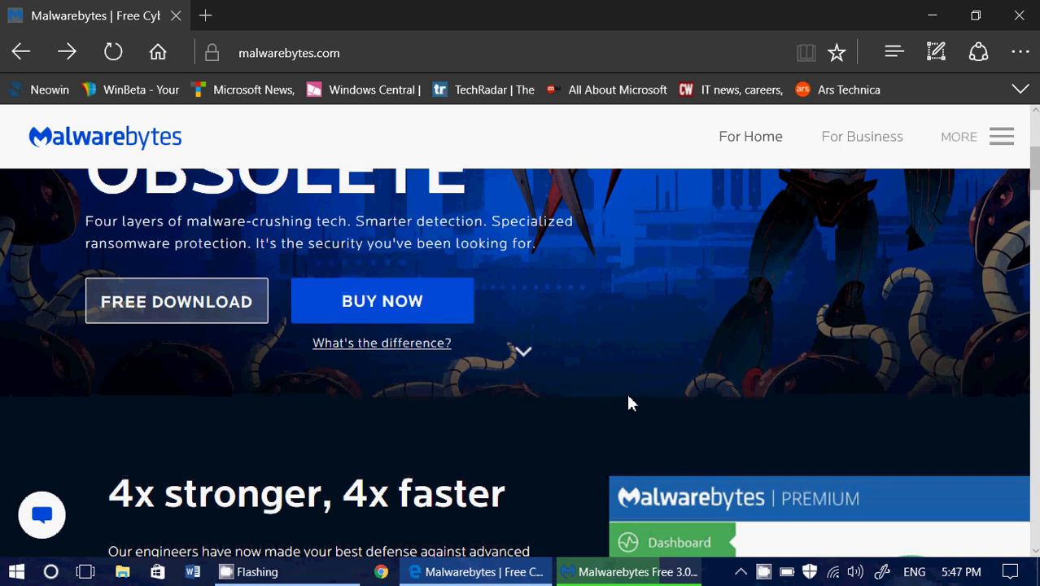
pyautogui.scroll(4, 545, 493)
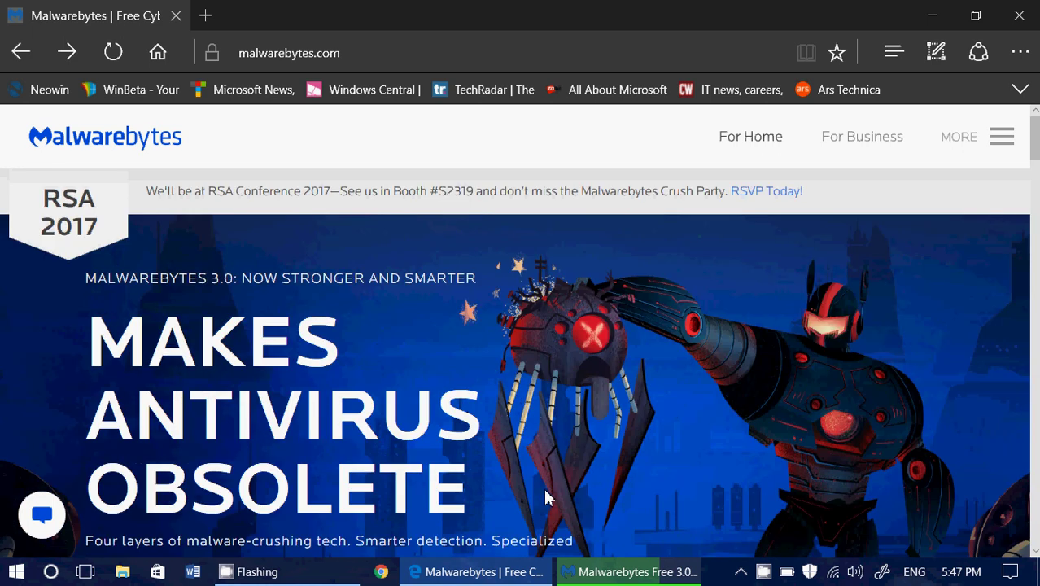
pyautogui.click(648, 573)
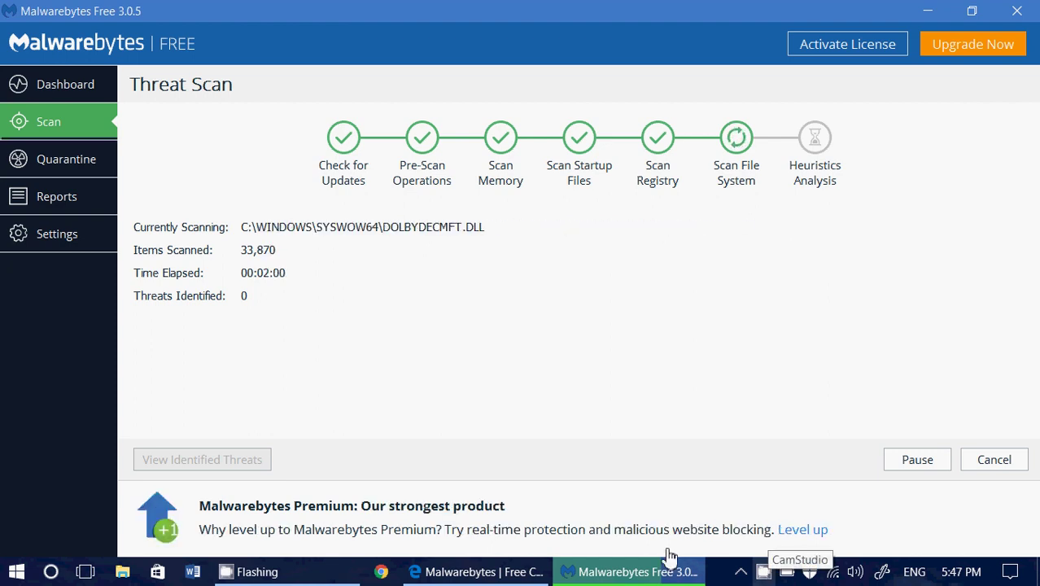
# Switch back to Microsoft Edge and examine the free download and purchase options on the Malwarebytes home page
pyautogui.click(453, 575)
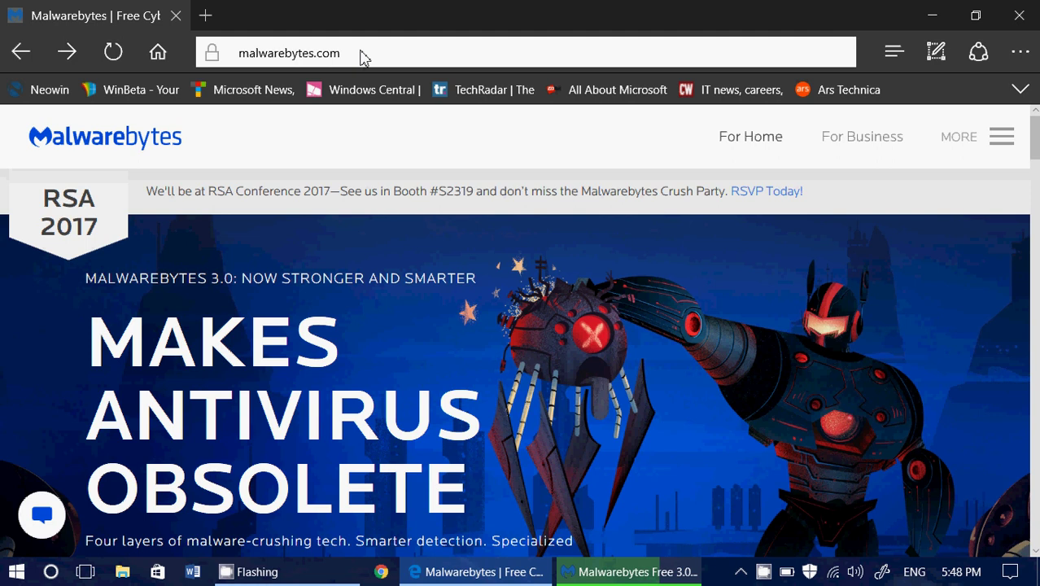
pyautogui.scroll(-2, 355, 199)
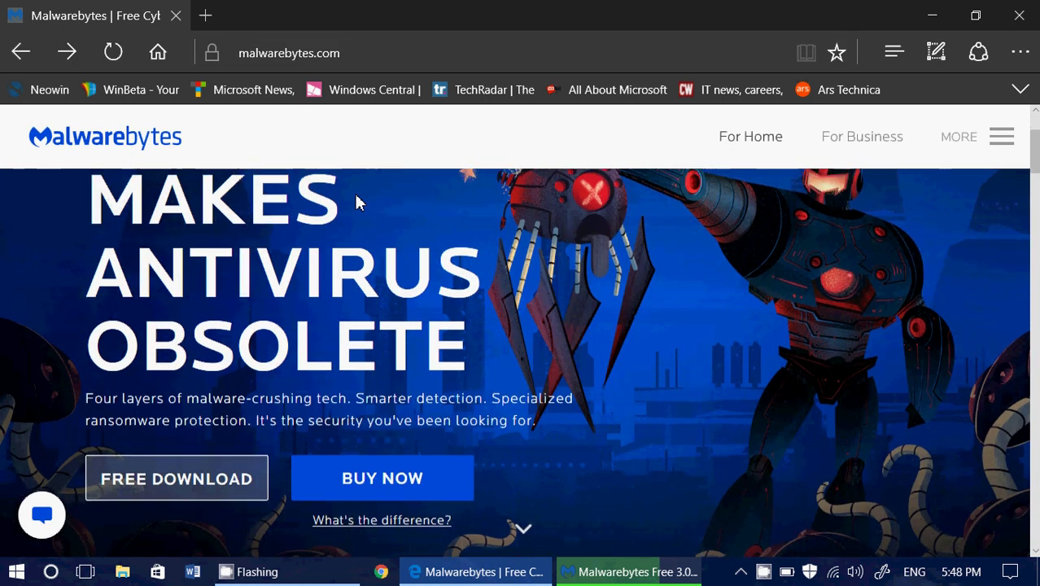
pyautogui.scroll(2, 355, 199)
pyautogui.scroll(-2, 356, 199)
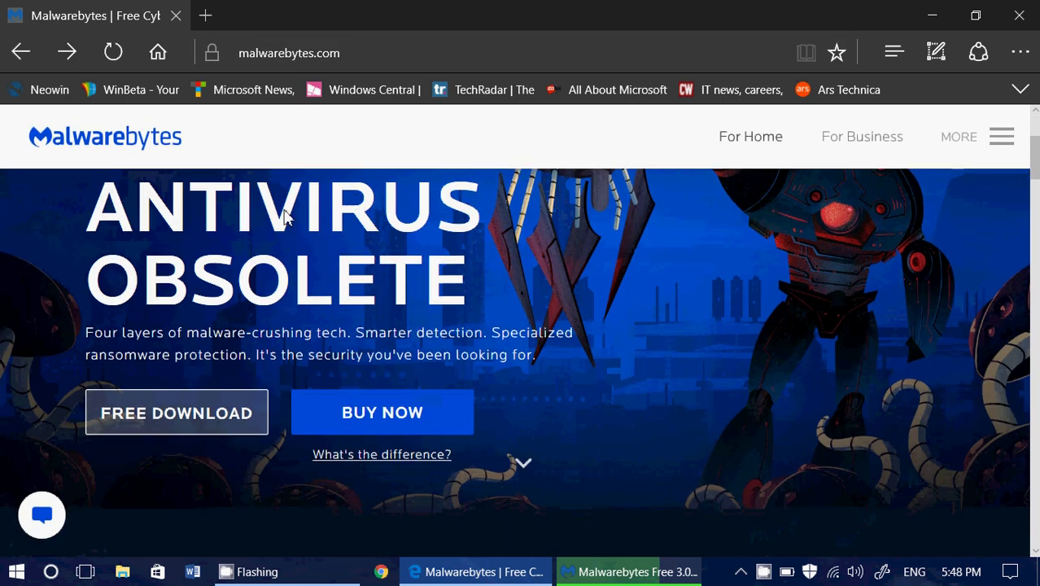
pyautogui.scroll(2, 368, 275)
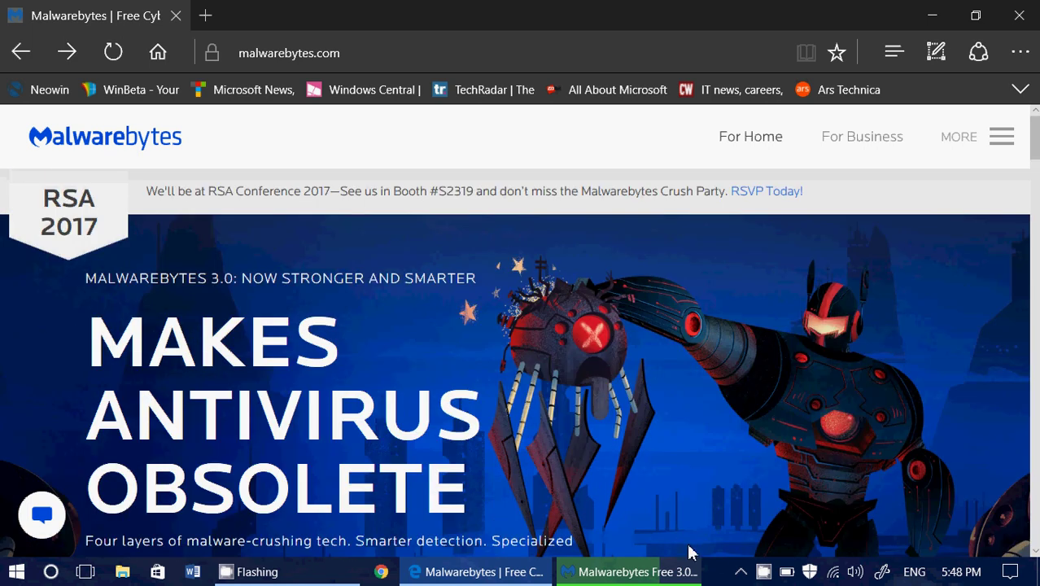
pyautogui.click(764, 570)
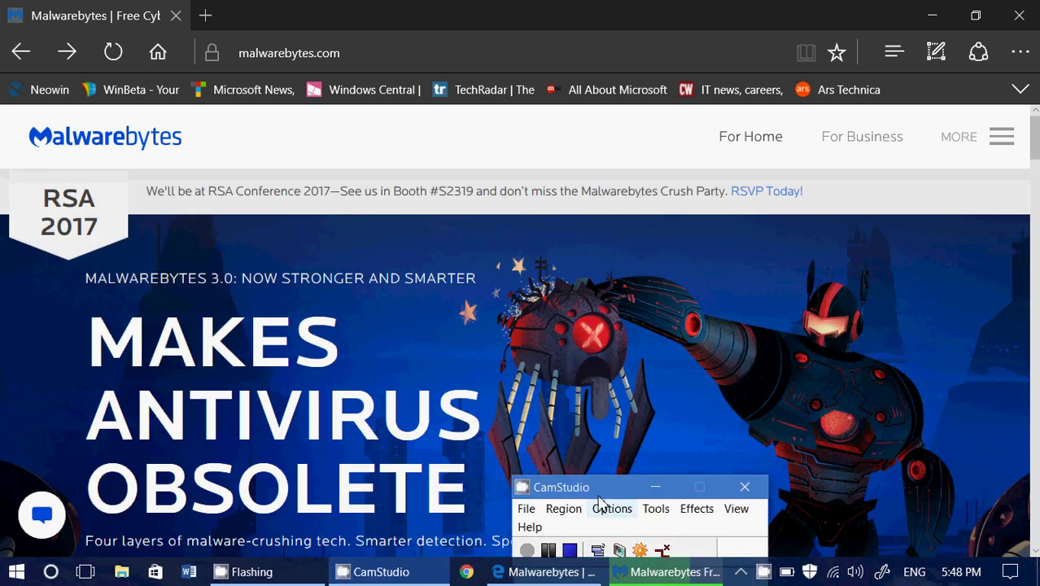